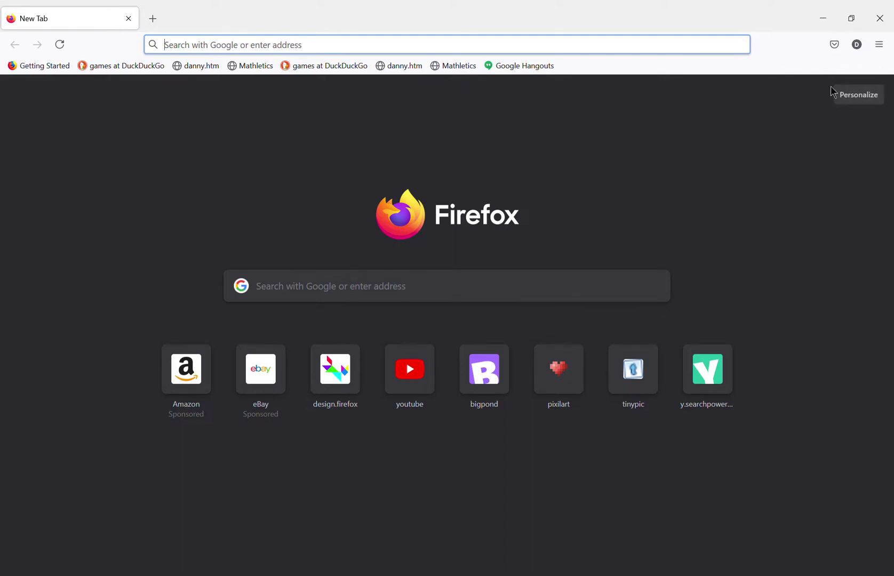
From the new tab Personalize panel, go to the full Home settings page (about:preferences#home).
{"action": "left_click", "coordinate": [852, 99]}
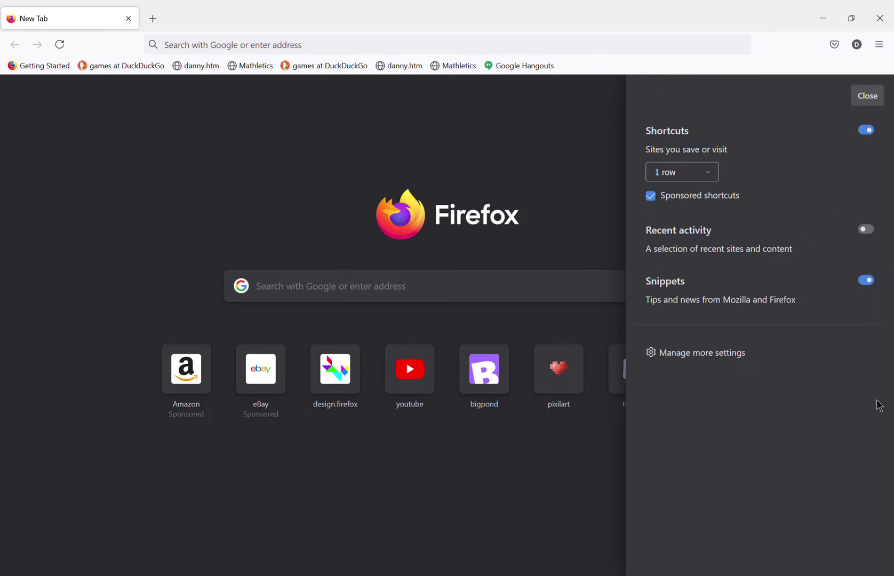
{"action": "left_click", "coordinate": [684, 353]}
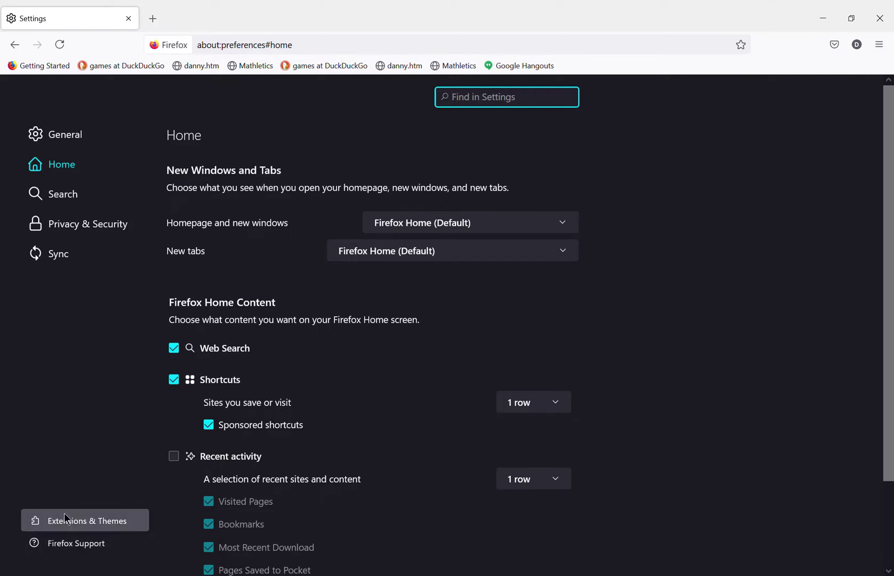
In Extensions & Themes, scroll to the bottom and open the Firefox Color add-on page.
{"action": "left_click", "coordinate": [78, 524]}
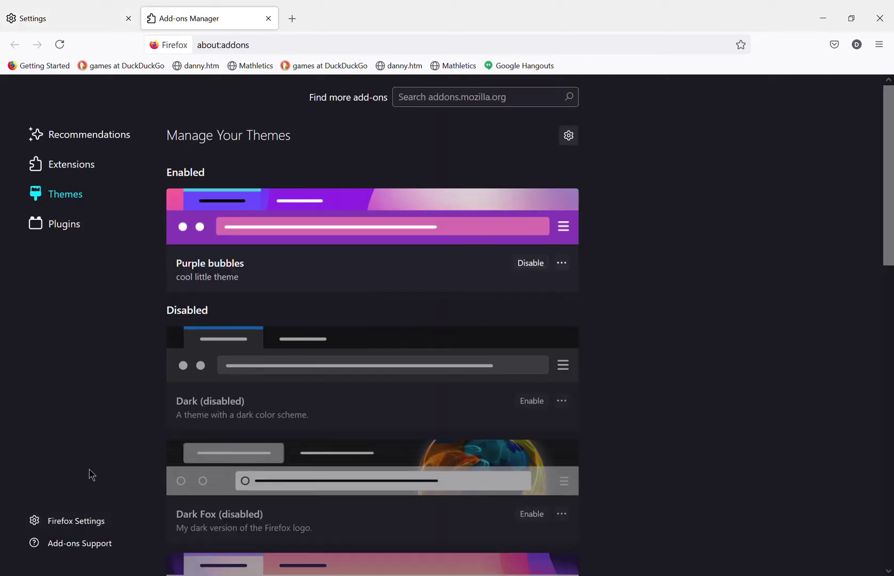
{"action": "scroll", "coordinate": [441, 333], "scroll_direction": "down", "scroll_amount": 10}
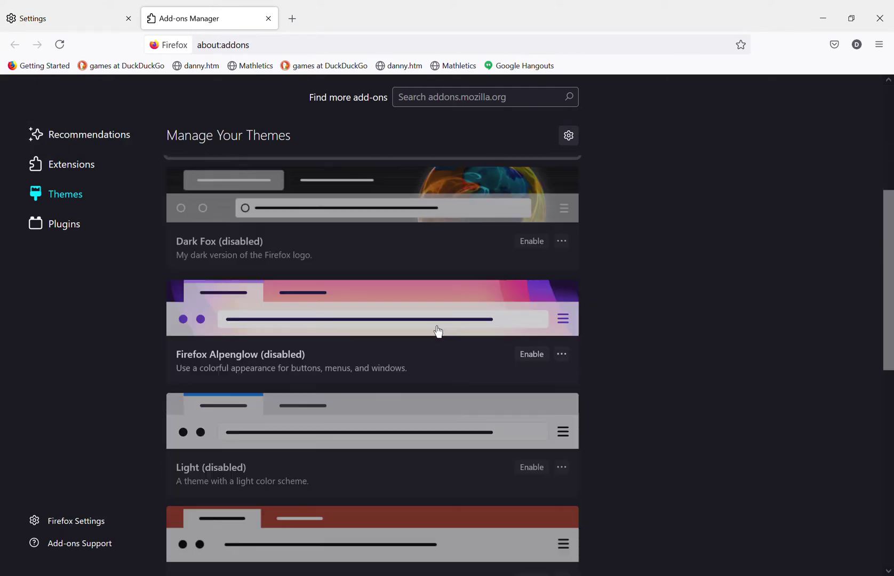
{"action": "scroll", "coordinate": [433, 366], "scroll_direction": "down", "scroll_amount": 3}
{"action": "scroll", "coordinate": [392, 331], "scroll_direction": "up", "scroll_amount": 11}
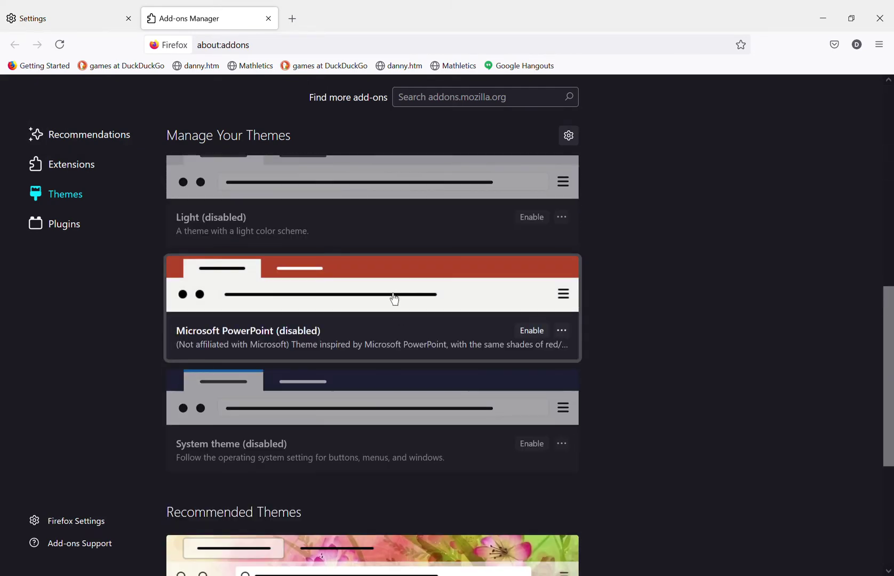
{"action": "scroll", "coordinate": [449, 315], "scroll_direction": "down", "scroll_amount": 11}
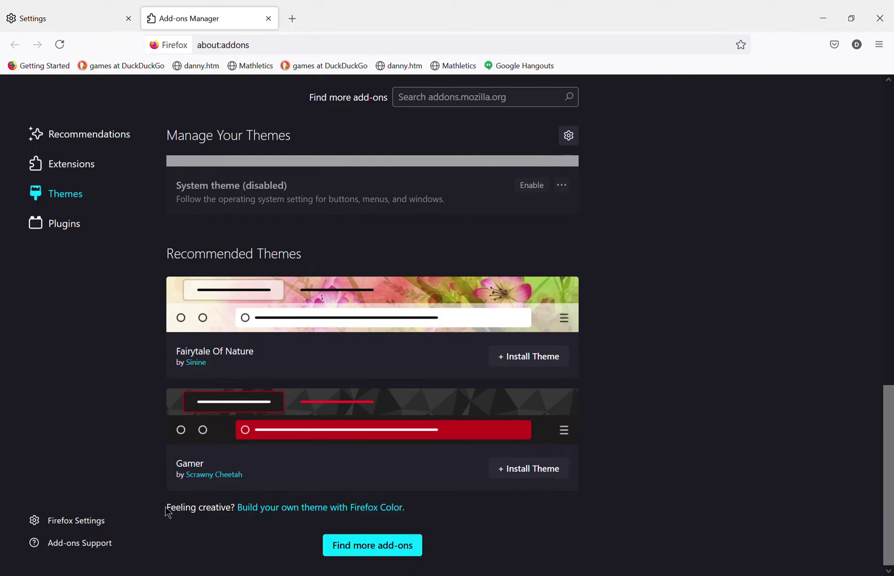
{"action": "left_click", "coordinate": [368, 511]}
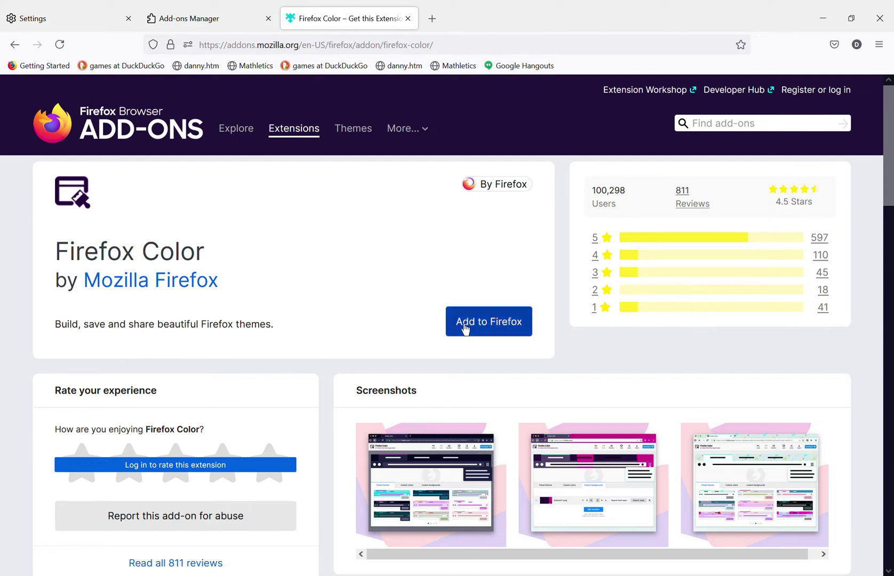
Add the Firefox Color extension and move past the welcome page of its introduction.
{"action": "left_click", "coordinate": [492, 329]}
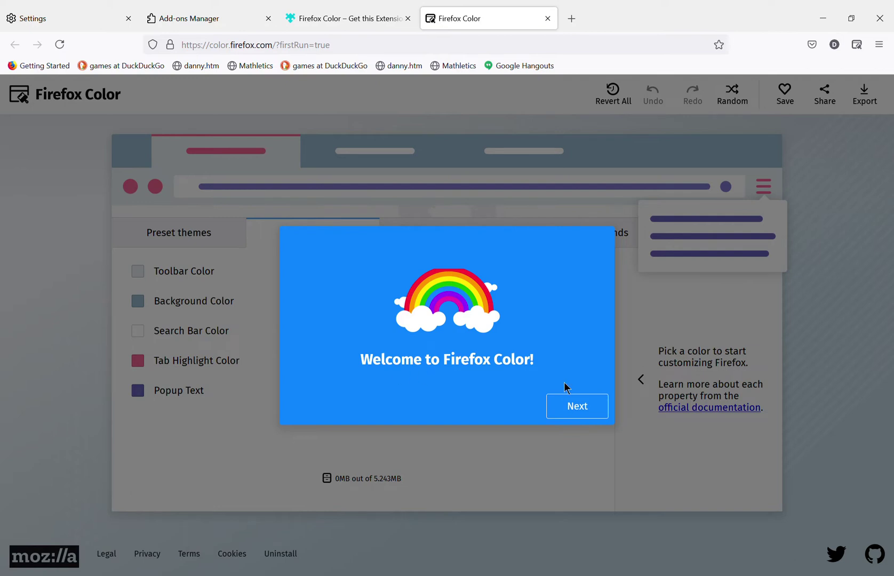
{"action": "left_click", "coordinate": [586, 409]}
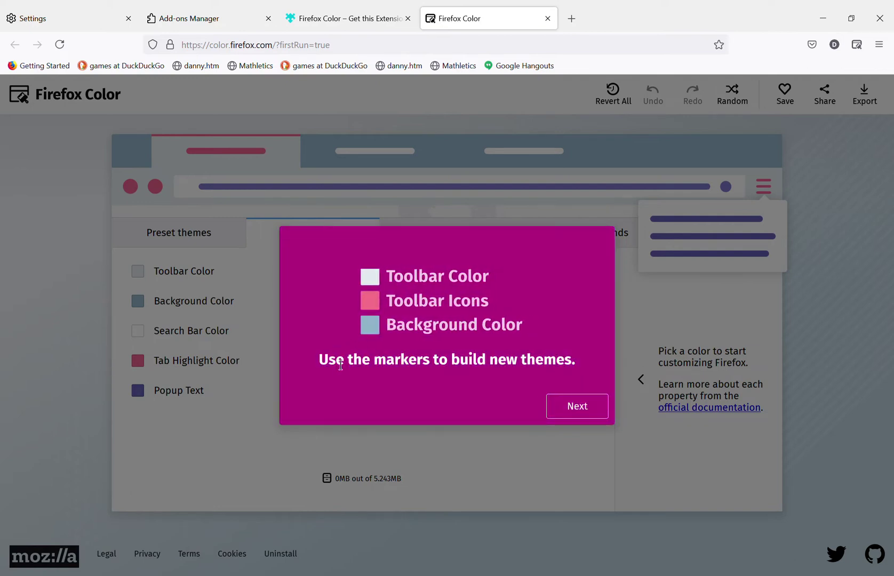
Finish the Firefox Color onboarding pages and select Toolbar Color for editing.
{"action": "left_click", "coordinate": [588, 413]}
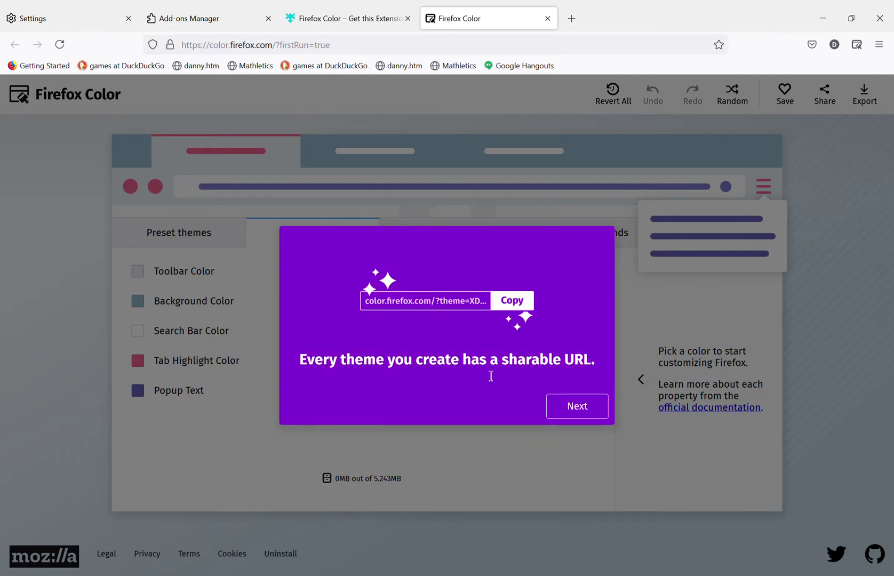
{"action": "left_click", "coordinate": [590, 412]}
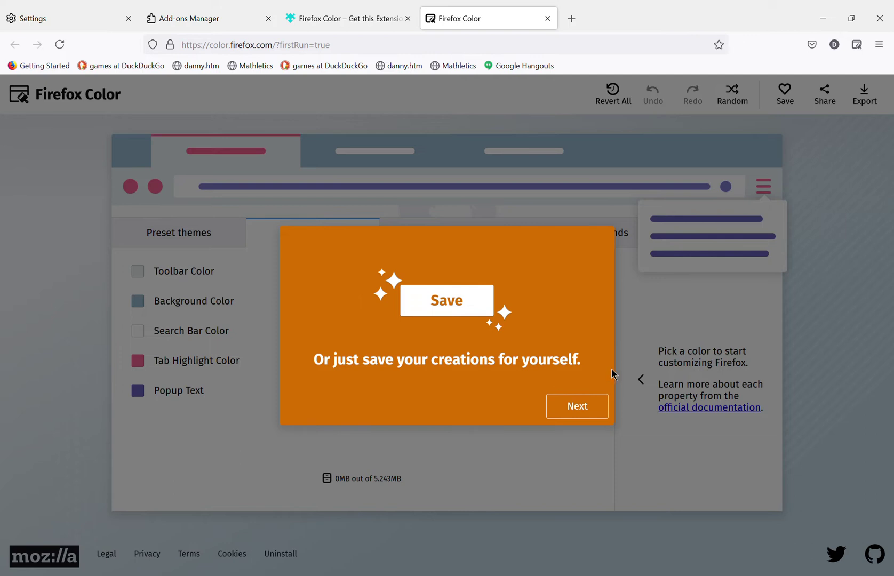
{"action": "left_click", "coordinate": [589, 414]}
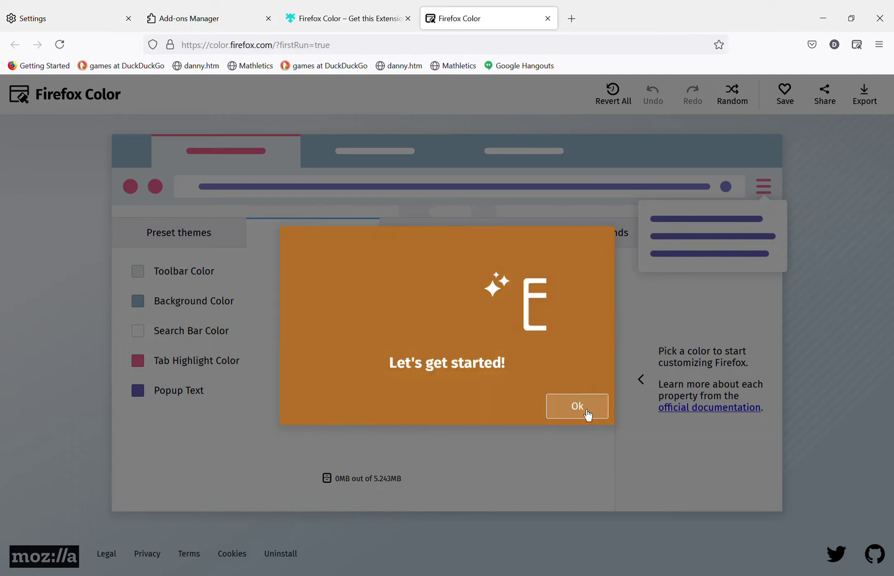
{"action": "left_click", "coordinate": [585, 408]}
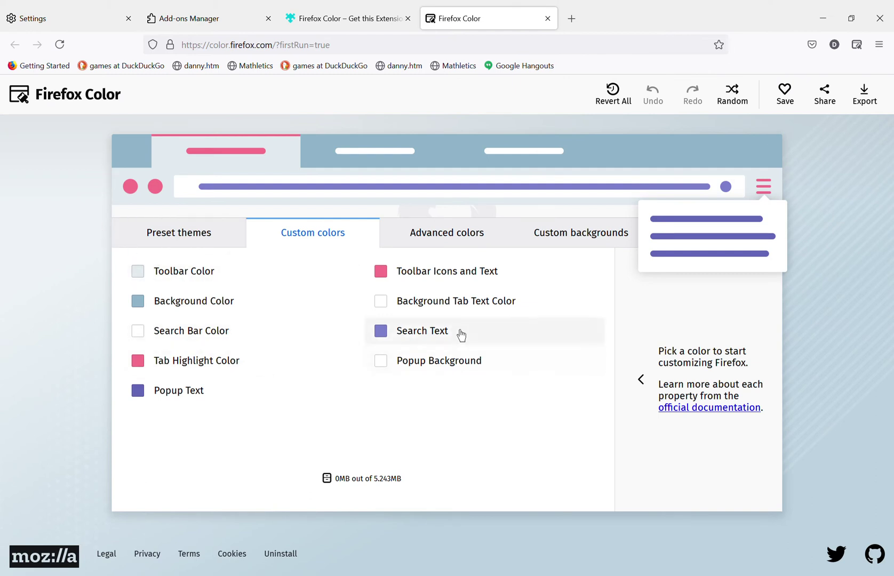
{"action": "left_click", "coordinate": [193, 281]}
Set the toolbar to bright blue 00A4FF and the background to navy 043F62.
{"action": "left_click", "coordinate": [771, 293]}
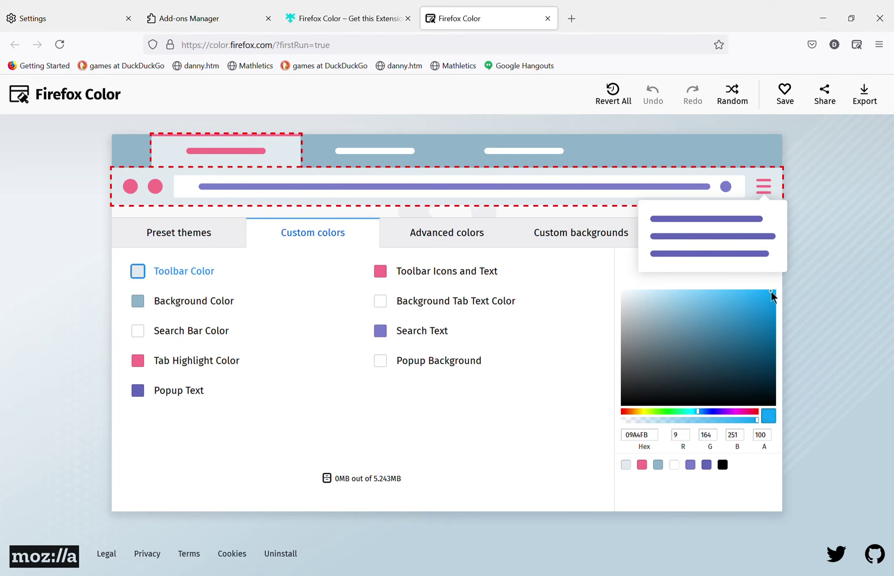
{"action": "left_click_drag", "start_coordinate": [775, 289], "coordinate": [781, 287]}
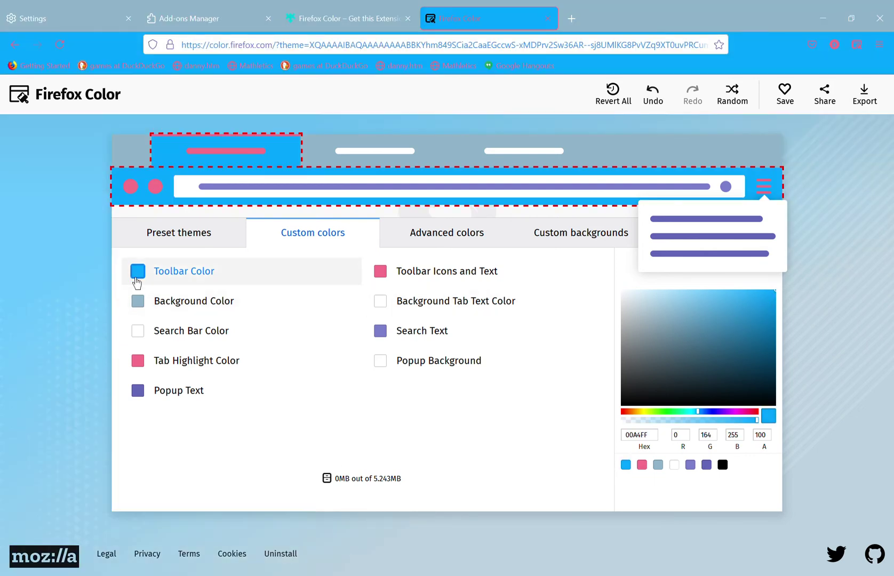
{"action": "left_click", "coordinate": [185, 307]}
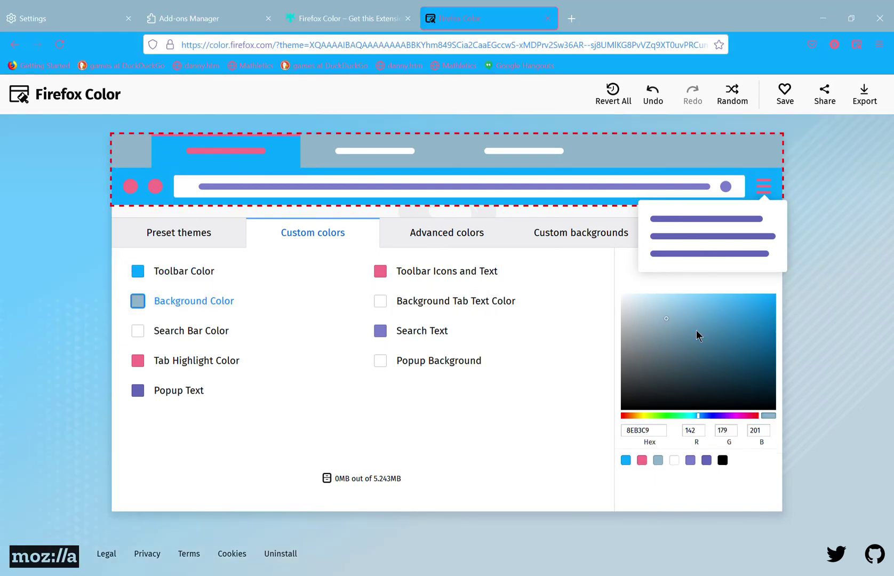
{"action": "mouse_move", "coordinate": [698, 335]}
{"action": "left_mouse_down"}
{"action": "mouse_move", "coordinate": [767, 379]}
{"action": "mouse_move", "coordinate": [771, 369]}
{"action": "left_mouse_up"}
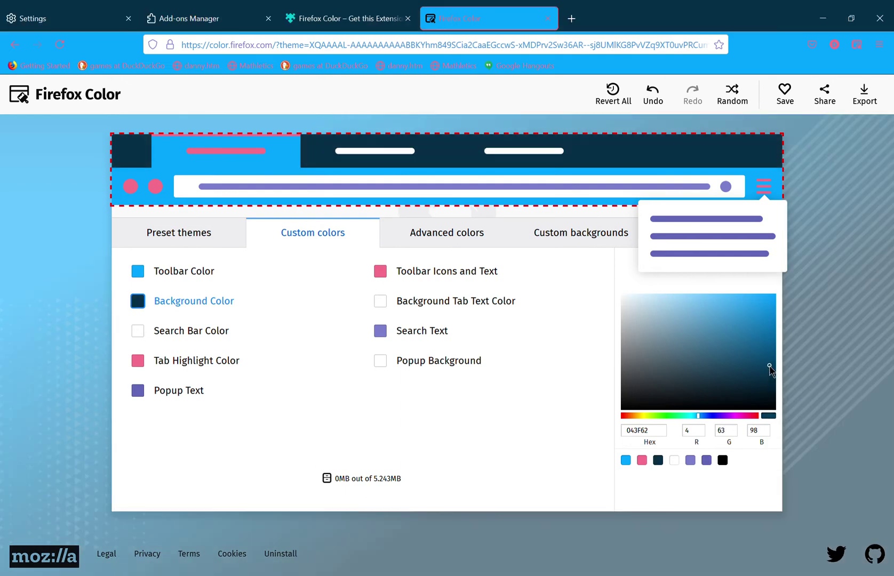
Make the search bar light blue BADDF2 and the tab highlight purple 6266B7.
{"action": "left_click", "coordinate": [188, 344]}
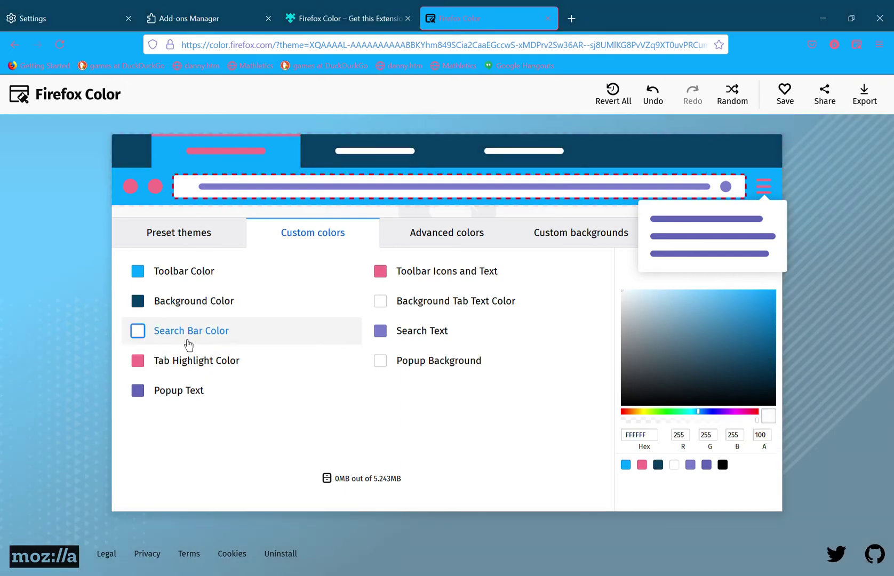
{"action": "left_click_drag", "start_coordinate": [635, 300], "coordinate": [656, 296]}
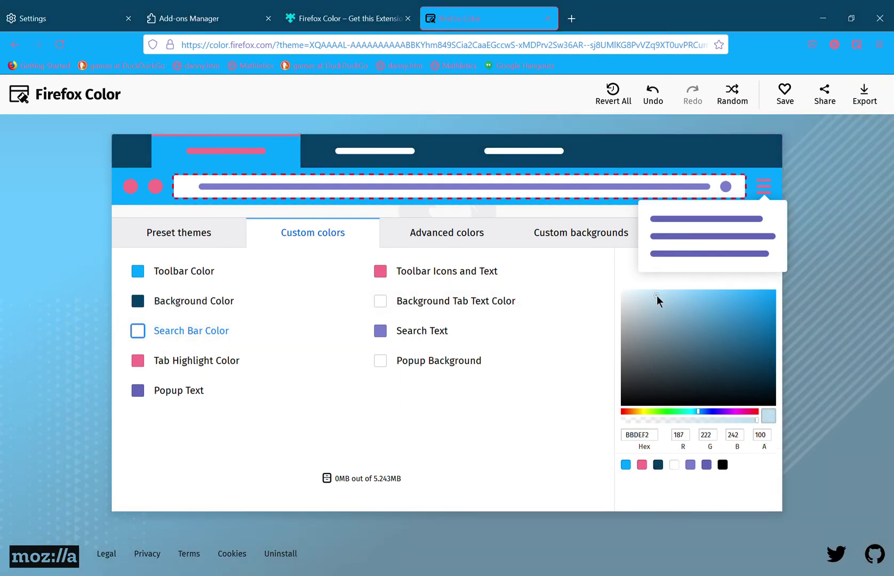
{"action": "left_click", "coordinate": [188, 368]}
{"action": "left_click", "coordinate": [725, 468]}
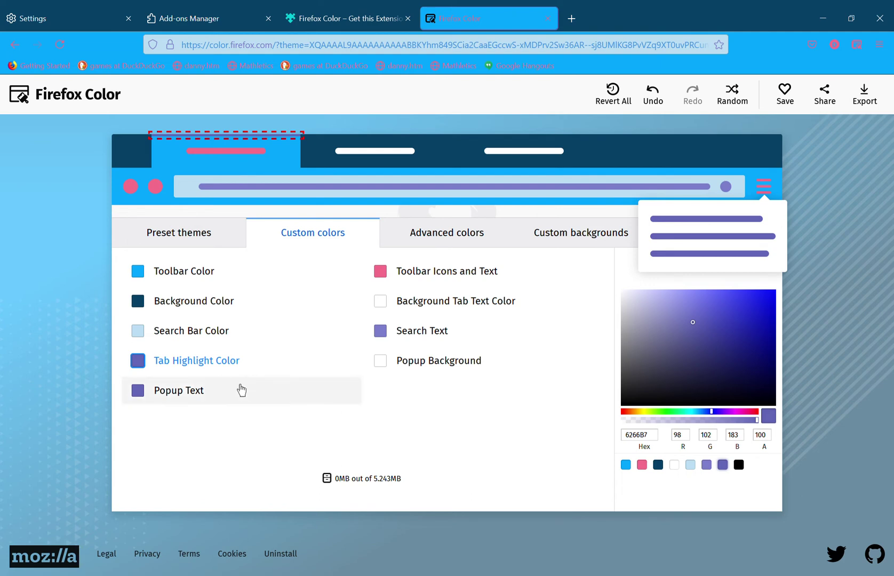
Set the popup text colour to light lavender 9397EA.
{"action": "left_click", "coordinate": [226, 397]}
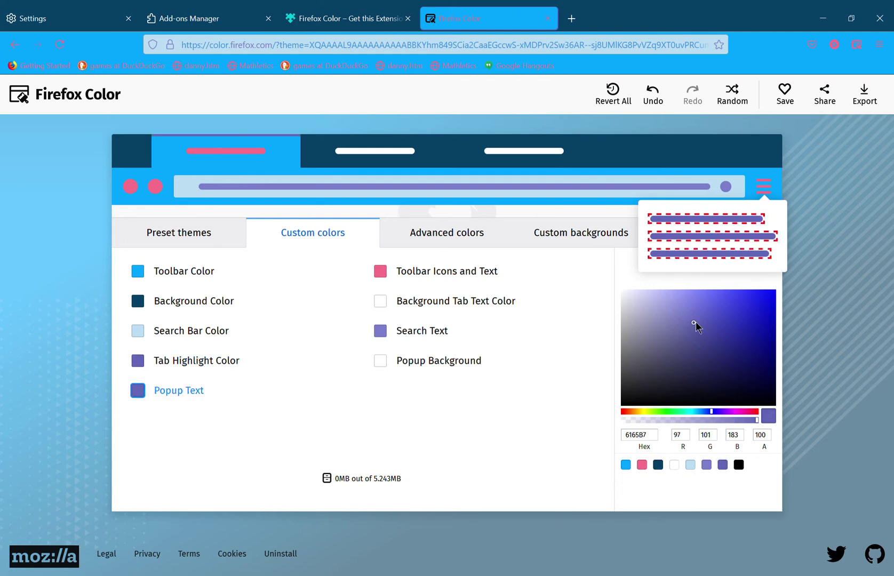
{"action": "left_click", "coordinate": [739, 310]}
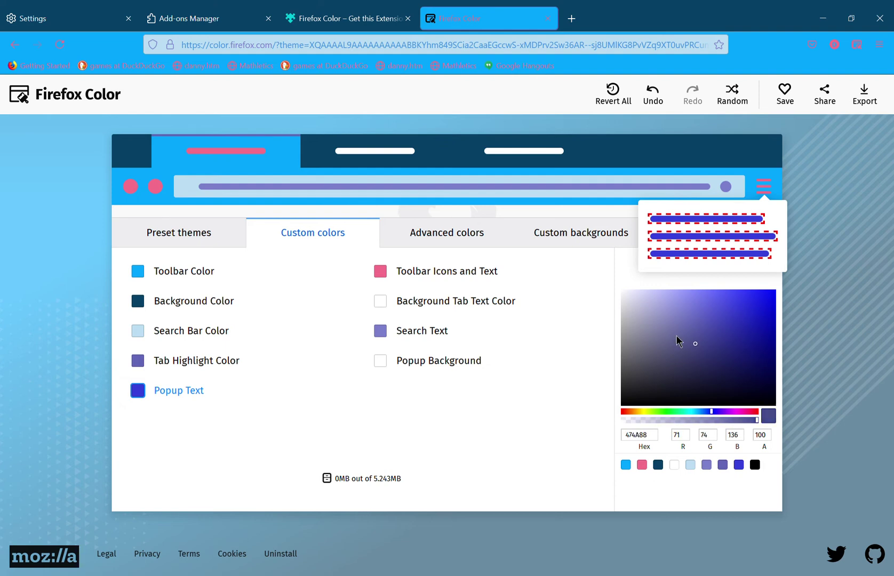
{"action": "left_click", "coordinate": [667, 303]}
{"action": "left_click", "coordinate": [678, 300]}
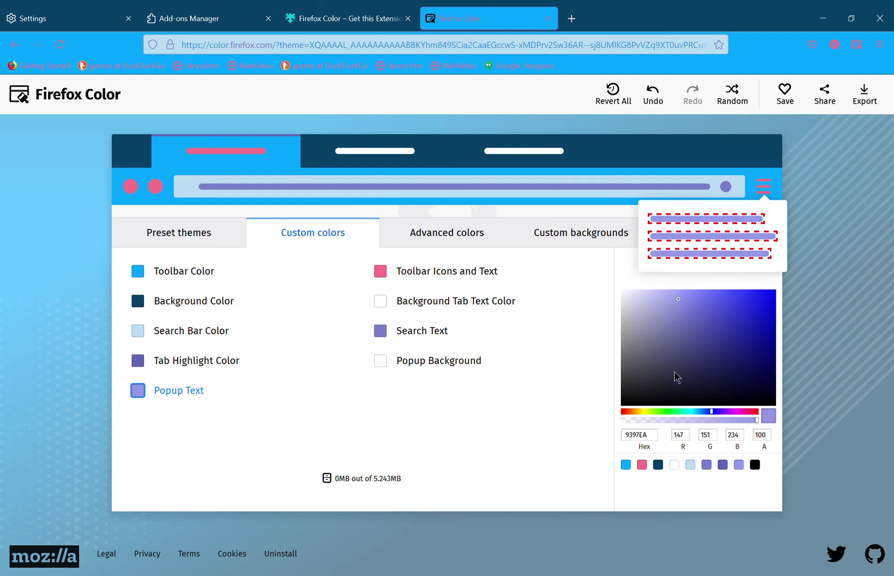
Set toolbar icons and text to 7275BD and background tab text to 9397EA.
{"action": "left_click", "coordinate": [447, 287]}
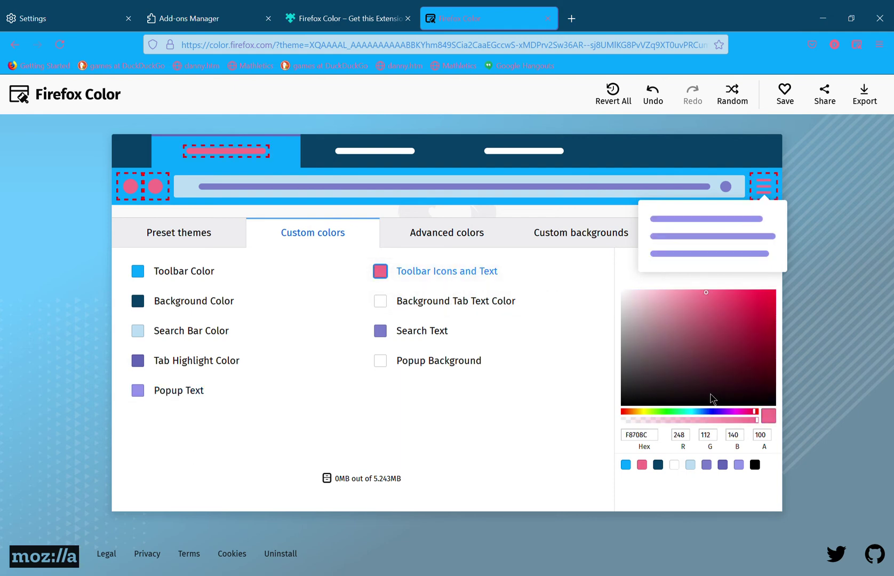
{"action": "left_click", "coordinate": [739, 466]}
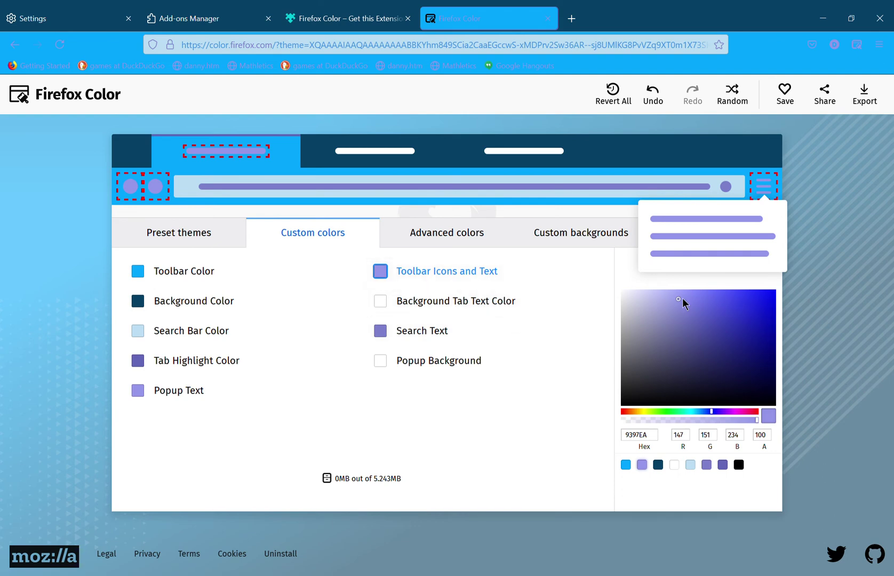
{"action": "left_click_drag", "start_coordinate": [678, 298], "coordinate": [683, 320]}
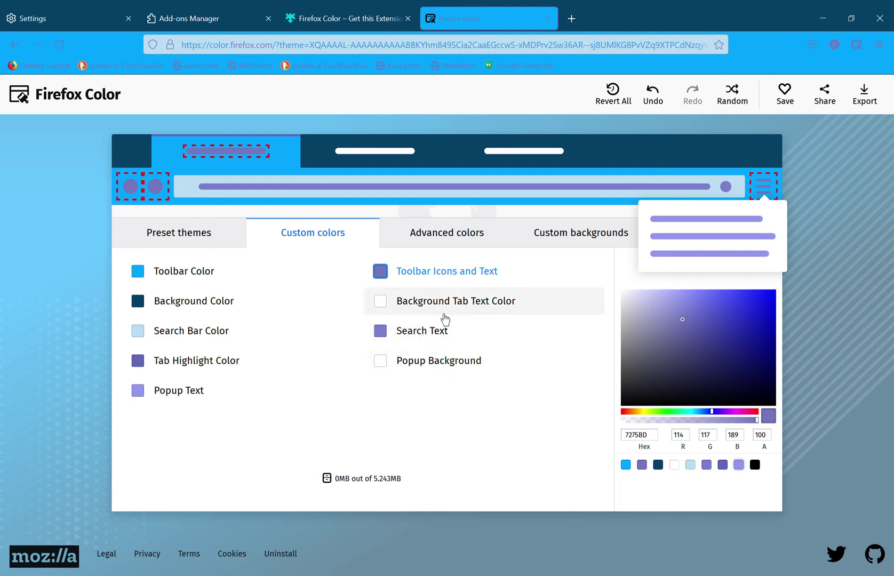
{"action": "left_click", "coordinate": [451, 318]}
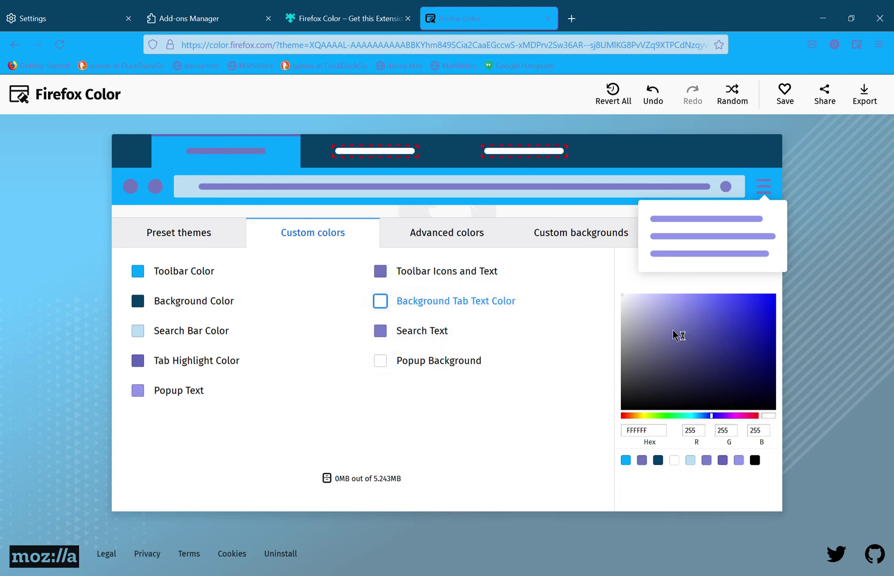
{"action": "left_click_drag", "start_coordinate": [700, 304], "coordinate": [747, 339]}
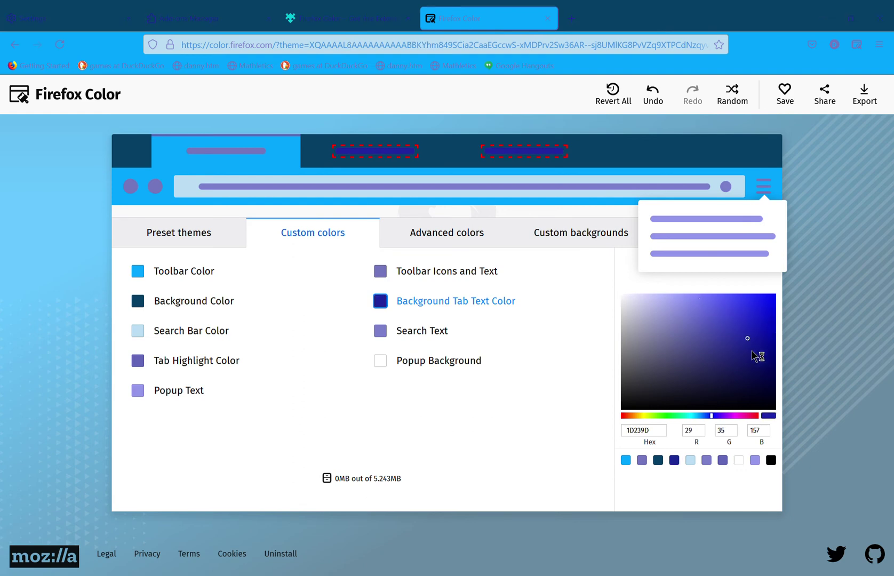
{"action": "left_click", "coordinate": [755, 461]}
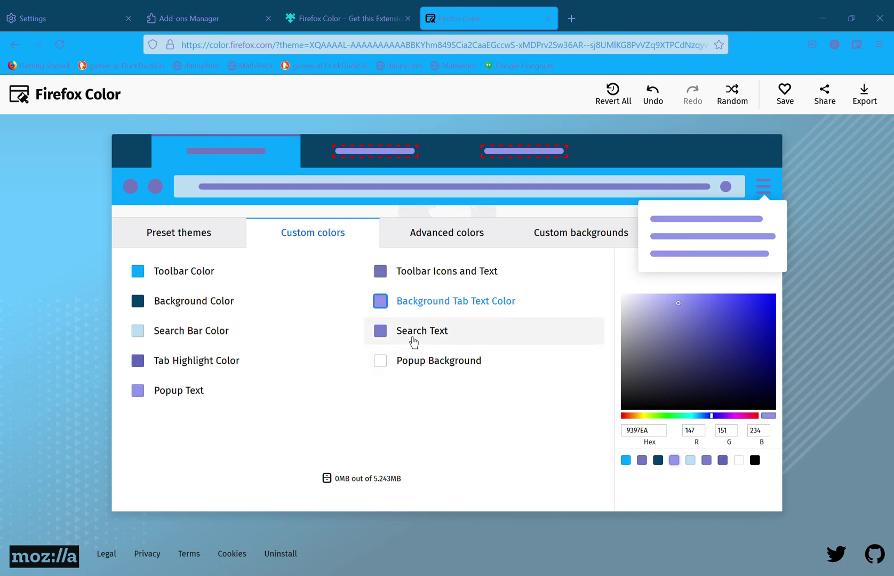
Give the popup background the light blue BADDF2 swatch.
{"action": "left_click", "coordinate": [413, 341]}
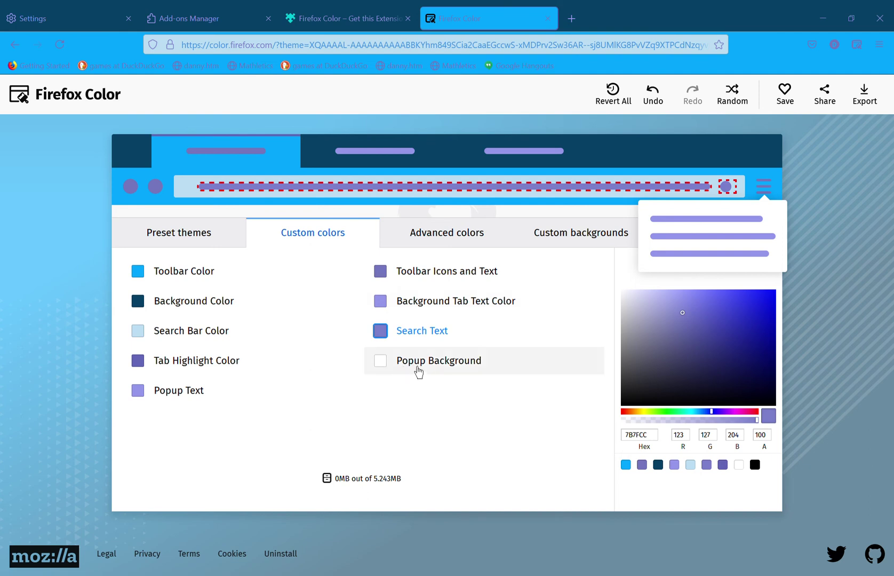
{"action": "left_click", "coordinate": [418, 371]}
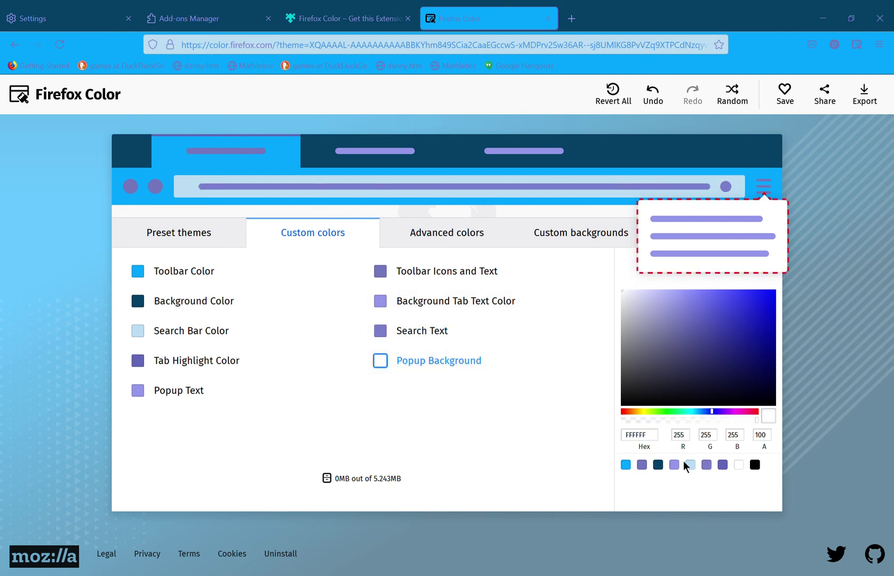
{"action": "left_click", "coordinate": [695, 470]}
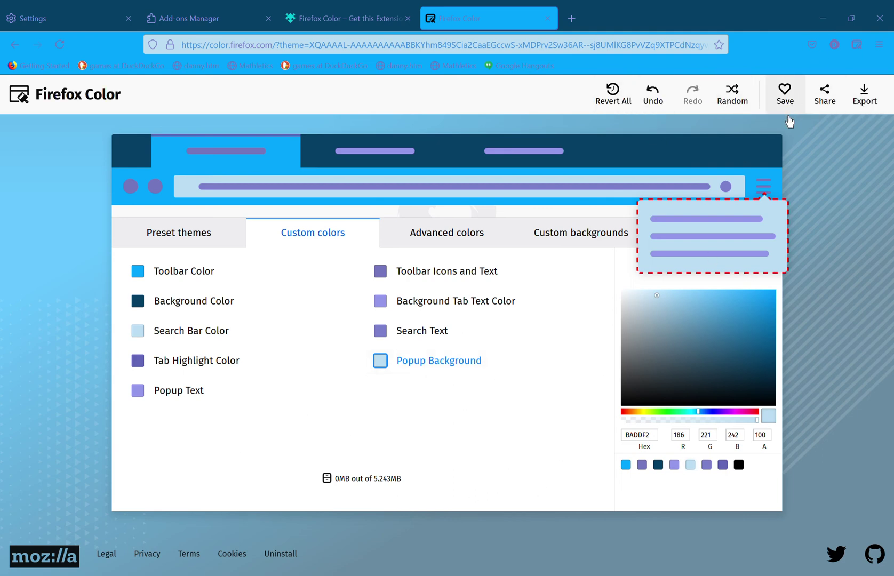
Save the theme, bringing up its Share panel with a copyable URL.
{"action": "left_click", "coordinate": [785, 94]}
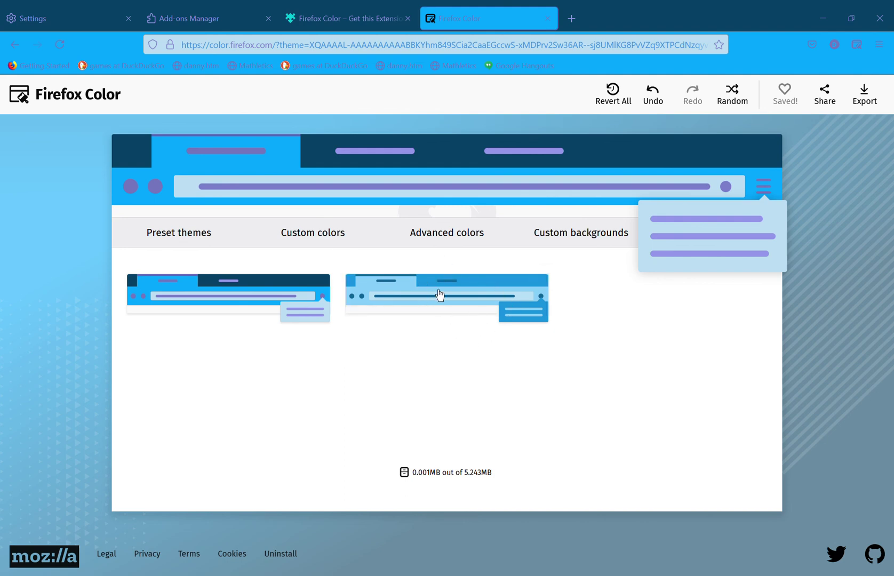
{"action": "mouse_move", "coordinate": [411, 302]}
{"action": "left_click", "coordinate": [825, 111]}
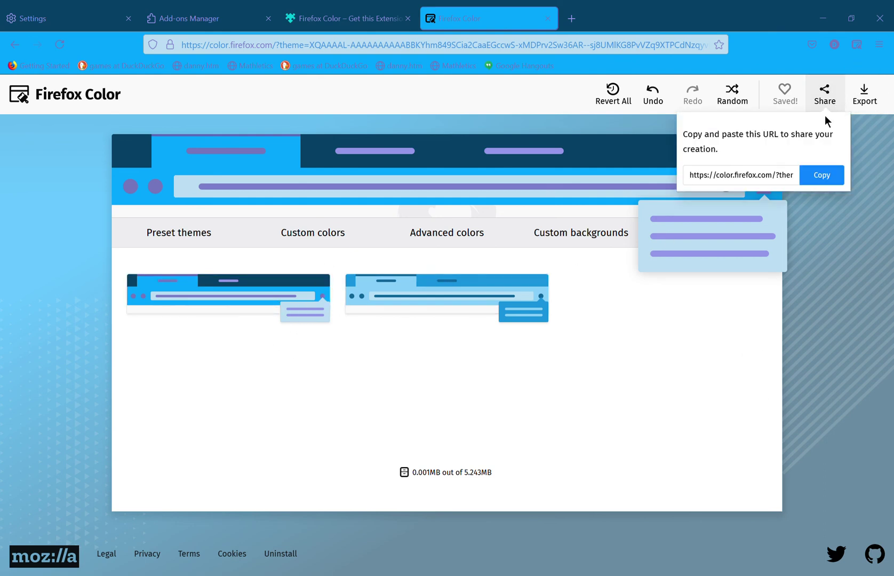
{"action": "left_click_drag", "start_coordinate": [695, 188], "coordinate": [822, 177]}
{"action": "left_click", "coordinate": [714, 326]}
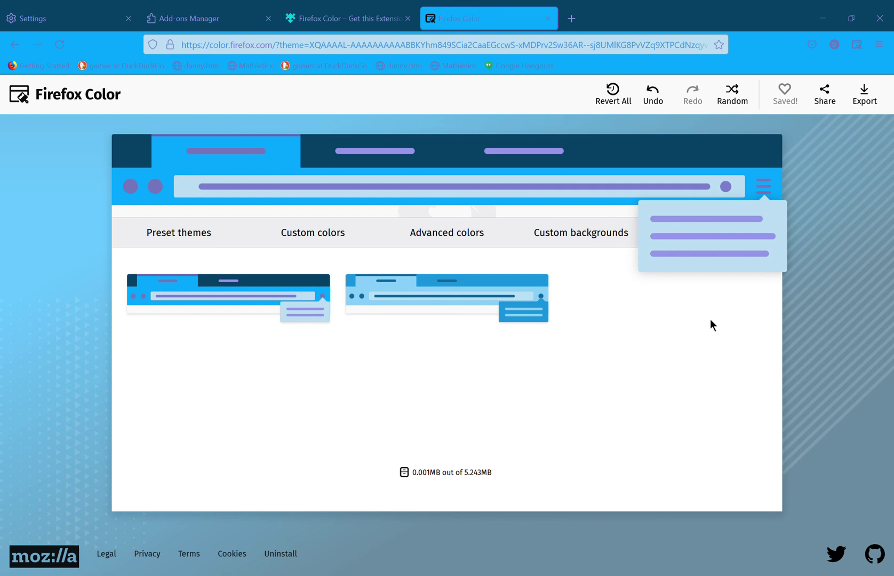